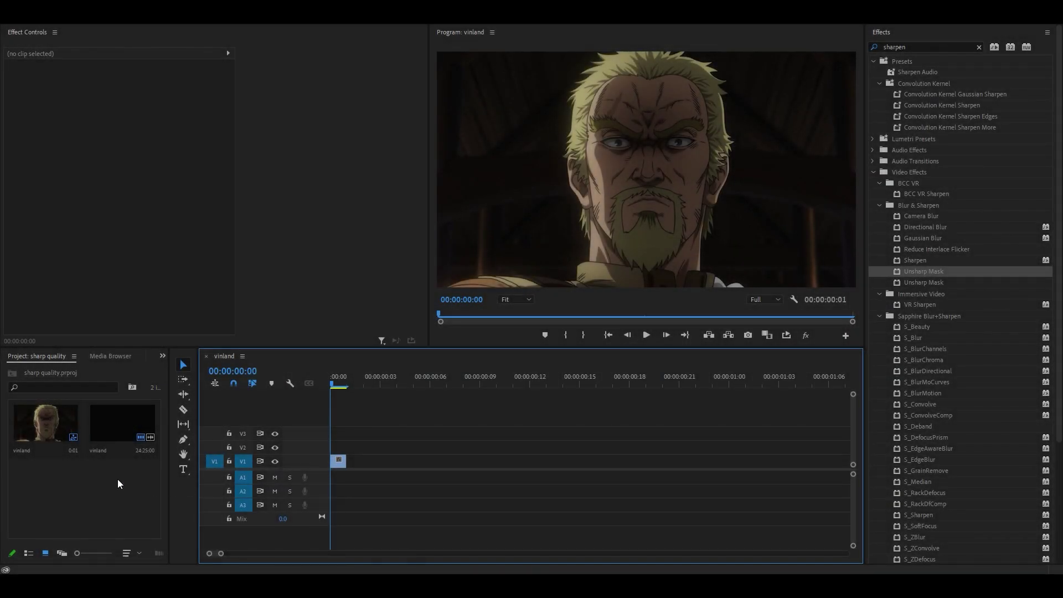
Add a new adjustment layer on V2 above the vinland clip, trimmed to its length.
{"action": "right_click", "coordinate": [117, 480]}
{"action": "mouse_move", "coordinate": [181, 330]}
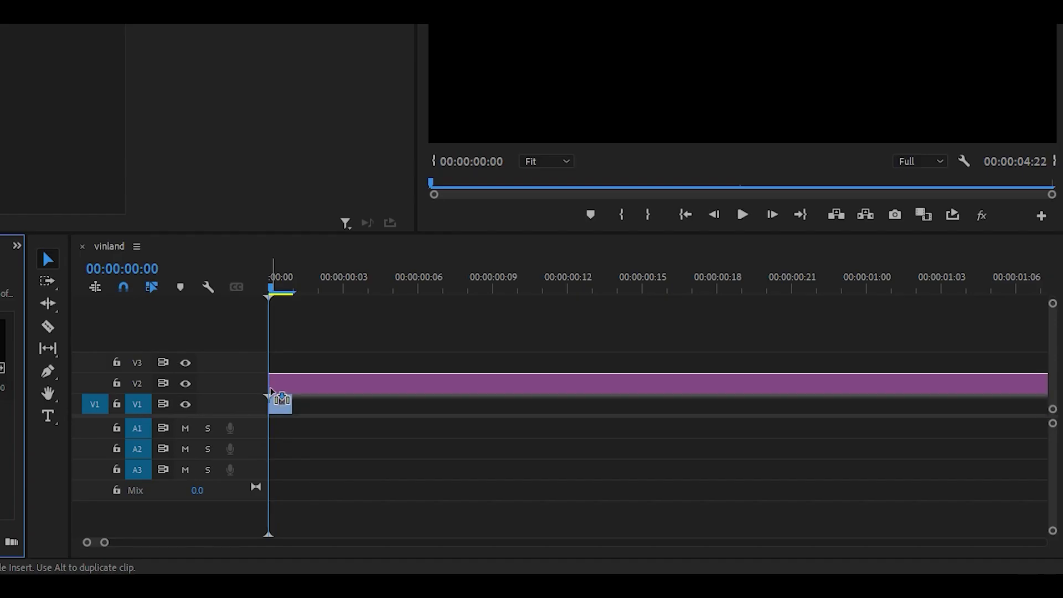
{"action": "left_click_drag", "start_coordinate": [271, 392], "coordinate": [271, 392]}
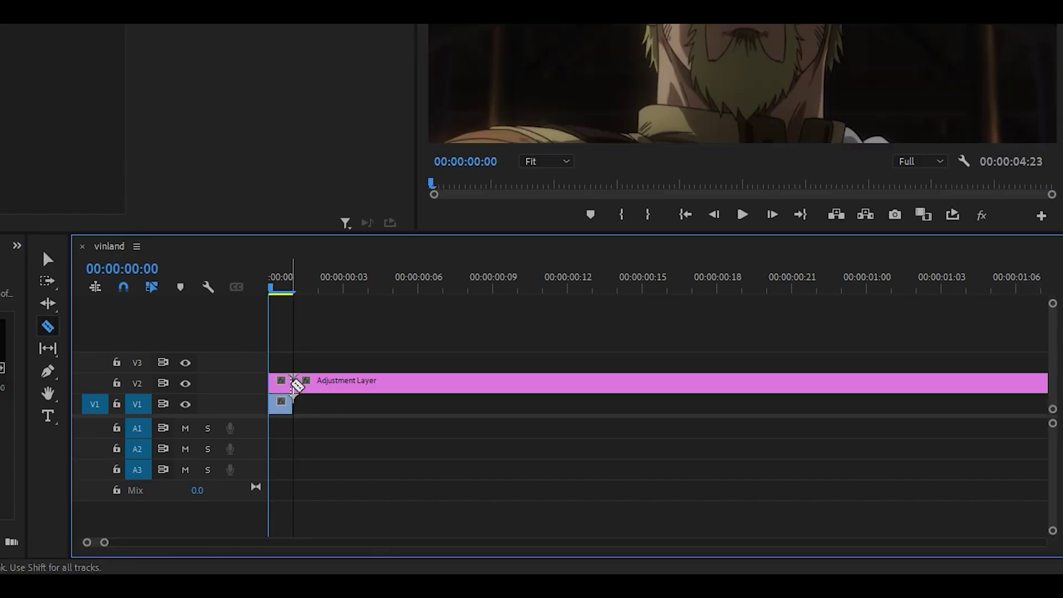
{"action": "key", "text": "Delete"}
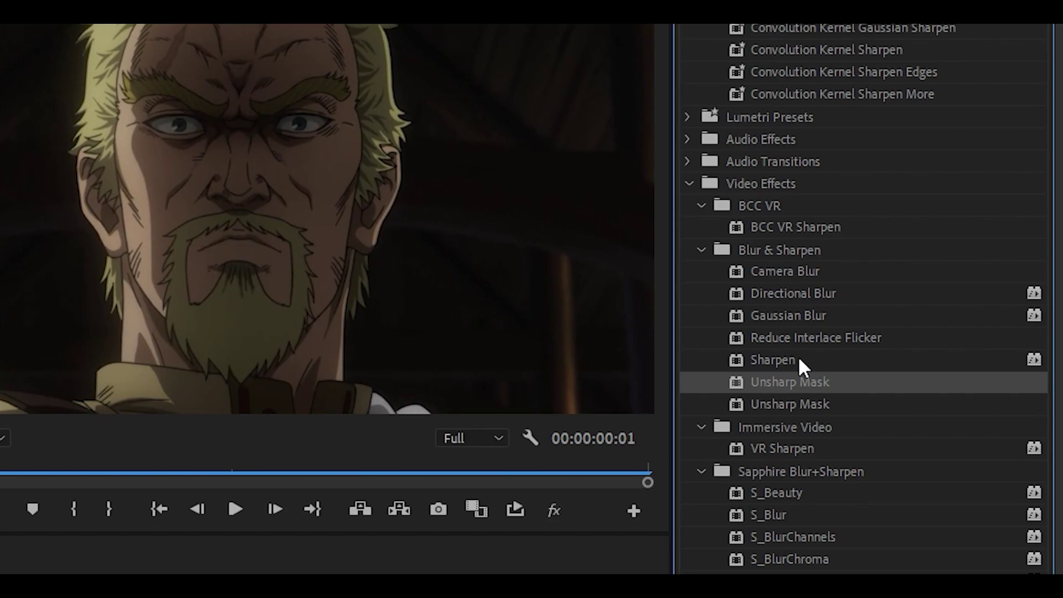
Apply Sharpen, then Unsharp Mask, from Blur & Sharpen to the adjustment layer clip.
{"action": "left_click_drag", "start_coordinate": [773, 360], "coordinate": [528, 436]}
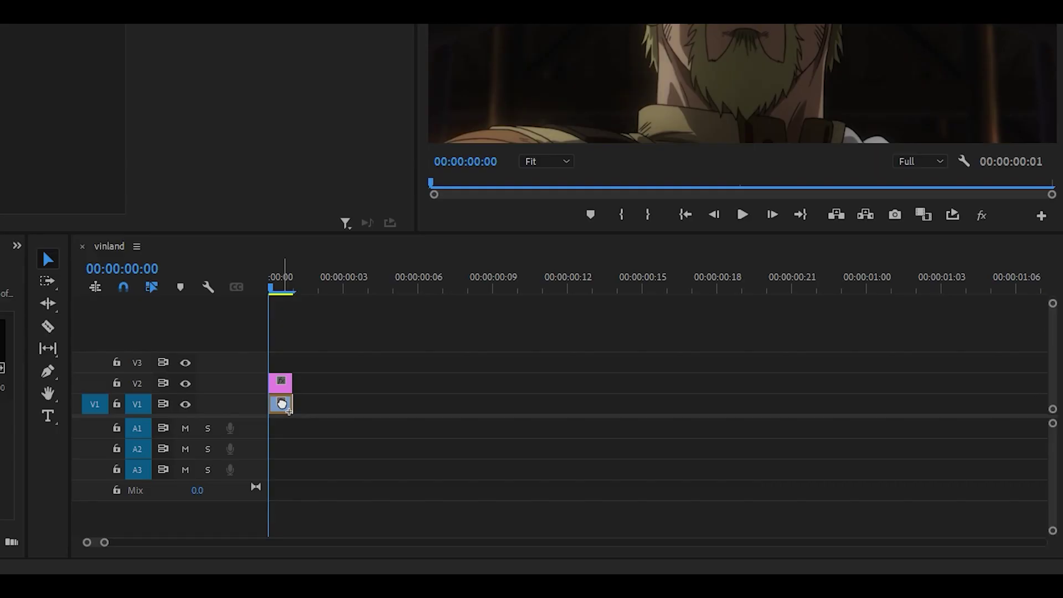
{"action": "left_click_drag", "start_coordinate": [285, 406], "coordinate": [283, 404]}
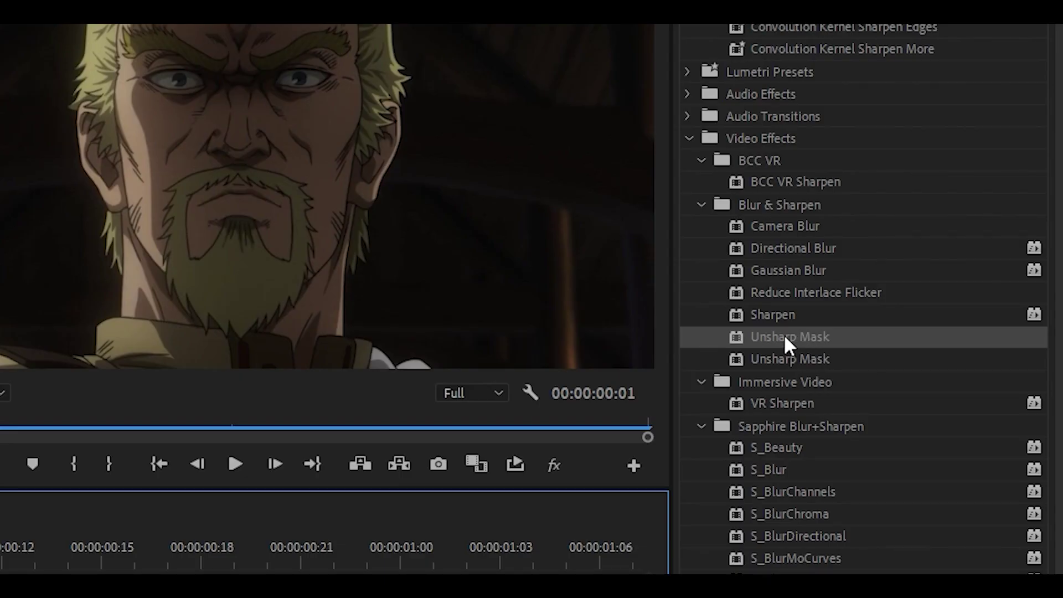
{"action": "left_click_drag", "start_coordinate": [824, 336], "coordinate": [544, 456]}
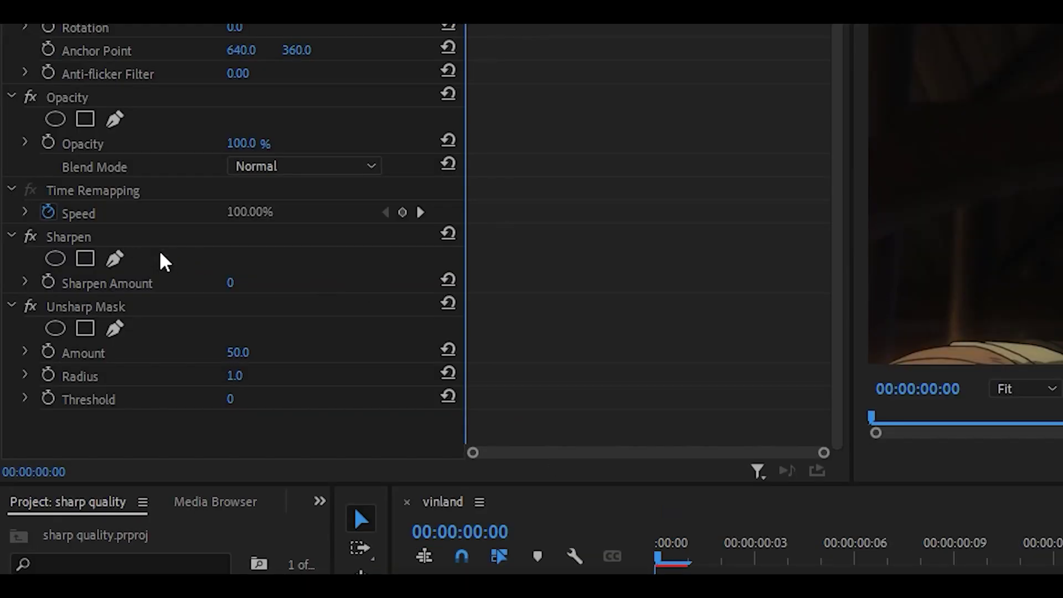
Enter 20 for Sharpen Amount and 50 for Unsharp Mask Radius in Effect Controls.
{"action": "left_click", "coordinate": [231, 283]}
{"action": "type", "text": "20"}
{"action": "key", "text": "Return"}
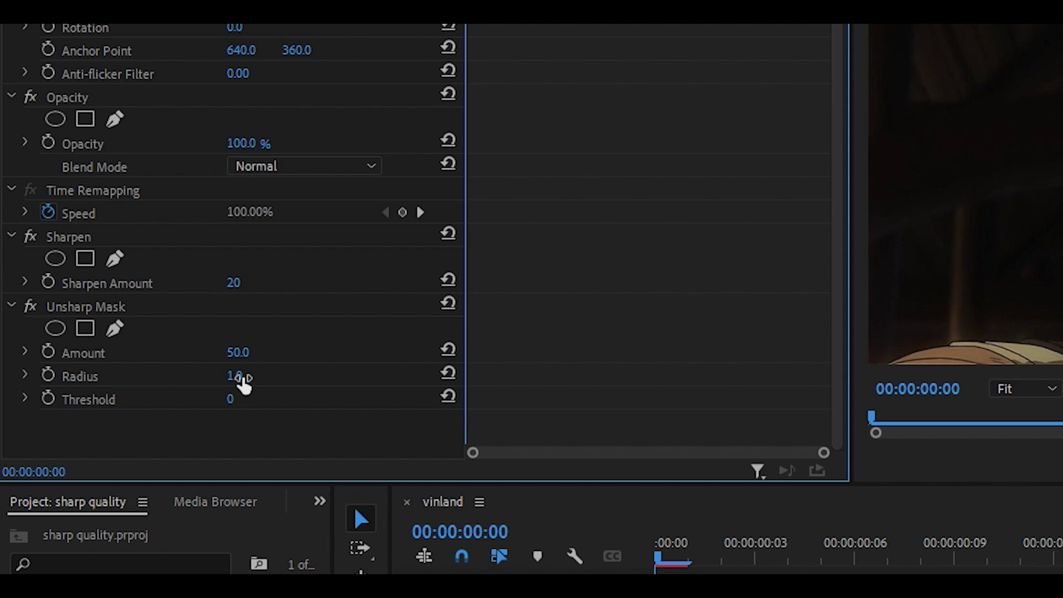
{"action": "left_click", "coordinate": [234, 377]}
{"action": "type", "text": "50"}
{"action": "key", "text": "Return"}
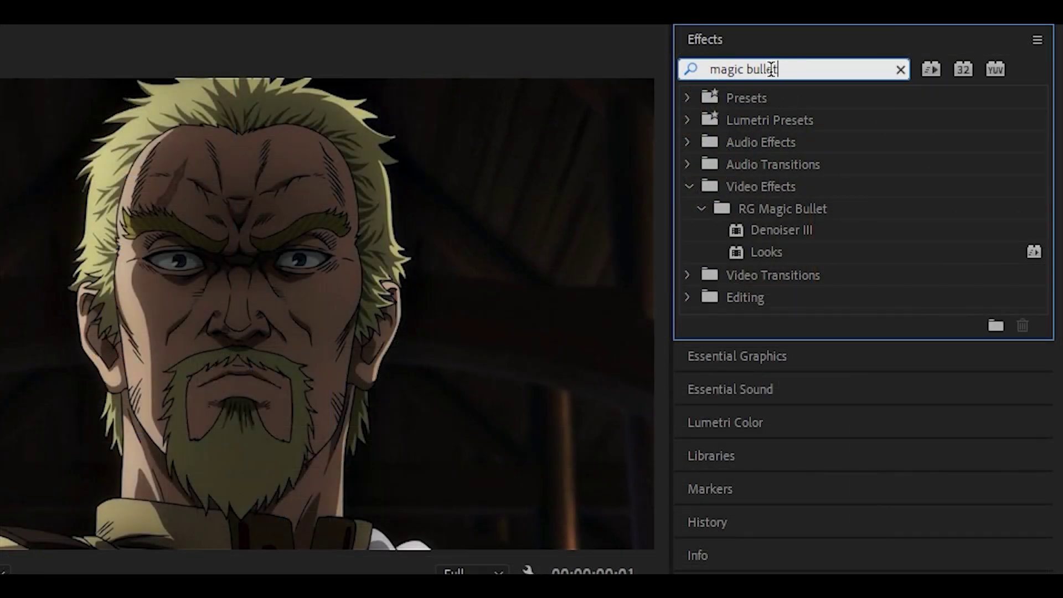
Add RG Magic Bullet Looks to the adjustment layer and launch Edit Look.
{"action": "left_click", "coordinate": [794, 246]}
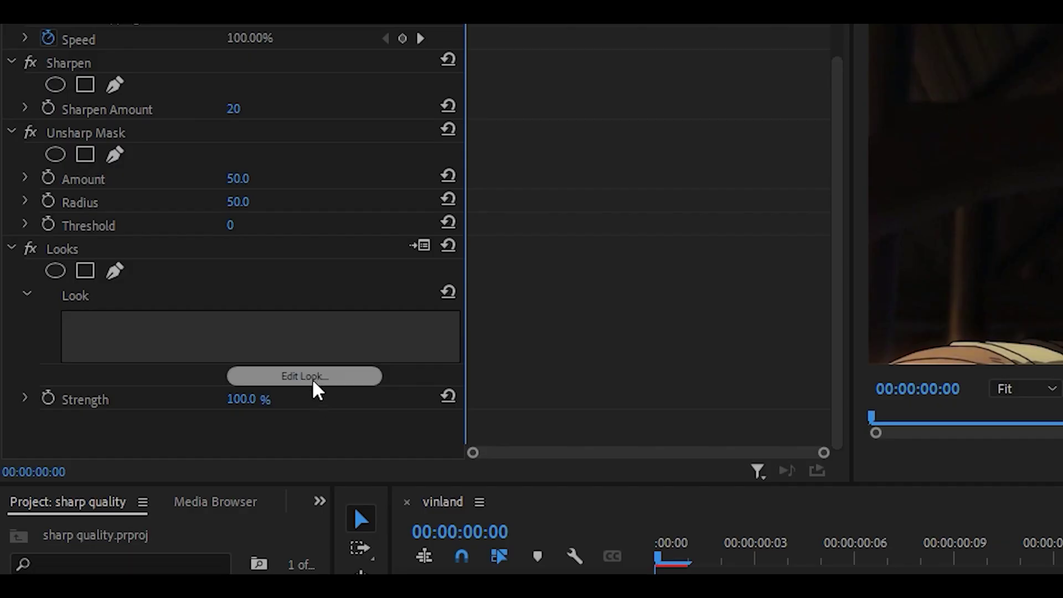
{"action": "left_click", "coordinate": [311, 376]}
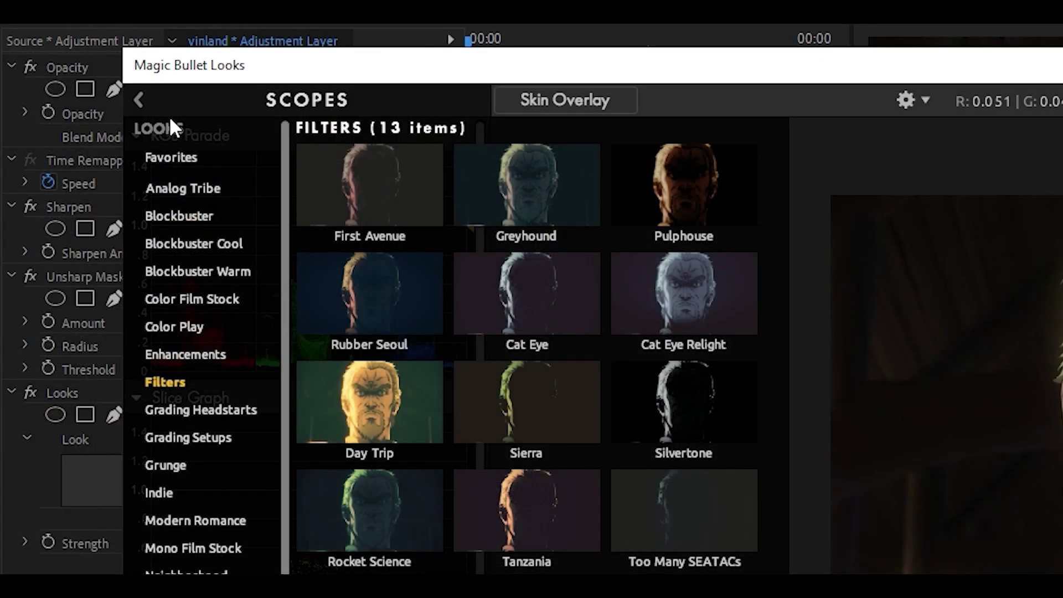
Browse all look categories, preview Prolochrome 4350, and pick the Potatocorn preset.
{"action": "left_click", "coordinate": [162, 127]}
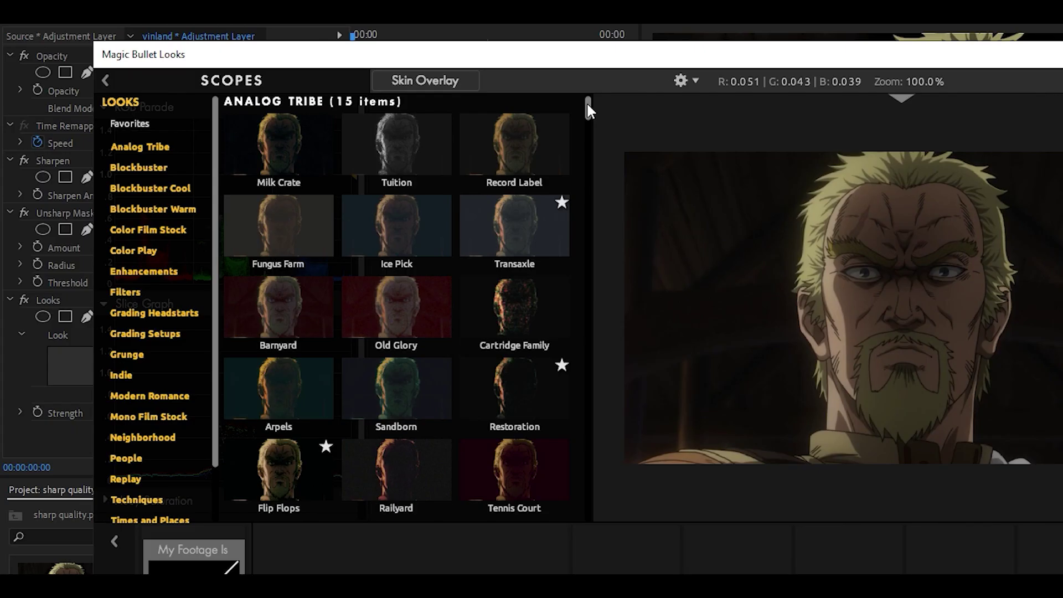
{"action": "mouse_move", "coordinate": [588, 109]}
{"action": "left_mouse_down"}
{"action": "mouse_move", "coordinate": [588, 126]}
{"action": "mouse_move", "coordinate": [588, 104]}
{"action": "left_mouse_up"}
{"action": "scroll", "coordinate": [509, 222], "scroll_direction": "down", "scroll_amount": 10}
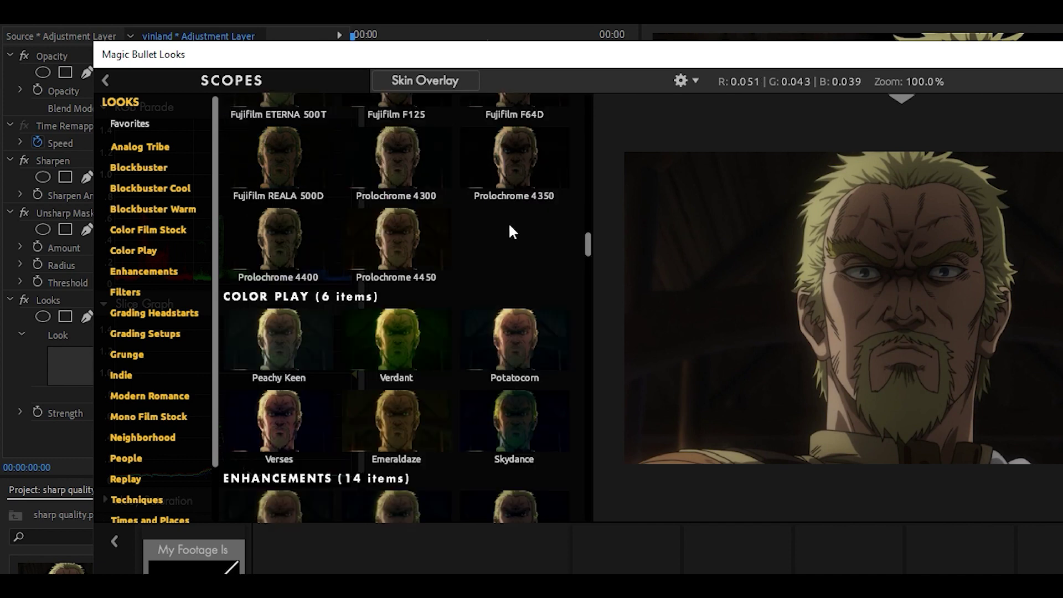
{"action": "left_click", "coordinate": [505, 239]}
{"action": "scroll", "coordinate": [505, 239], "scroll_direction": "down", "scroll_amount": 1}
{"action": "left_click", "coordinate": [509, 173]}
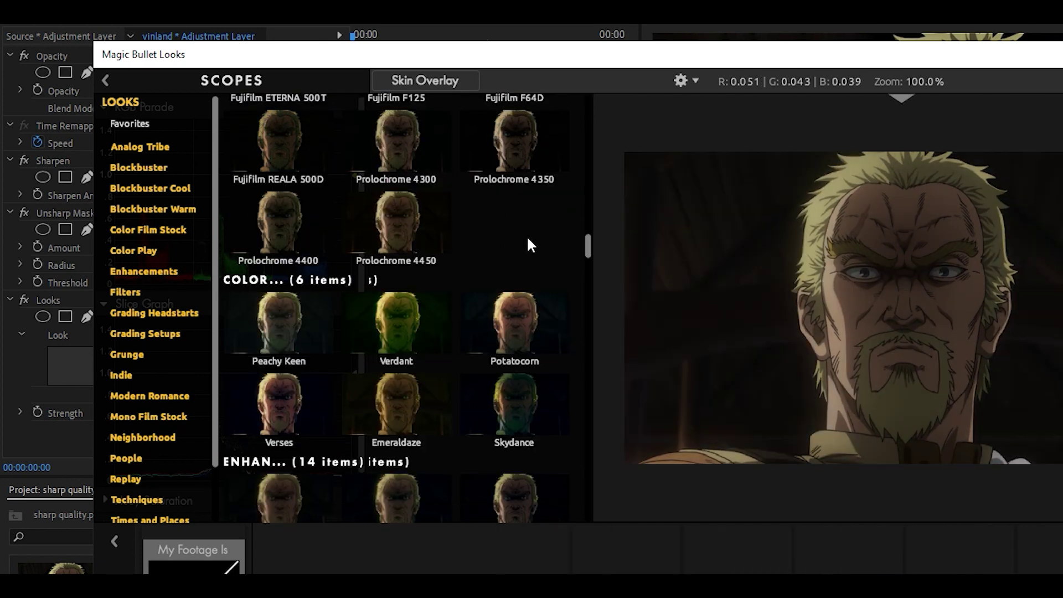
{"action": "scroll", "coordinate": [521, 308], "scroll_direction": "down", "scroll_amount": 1}
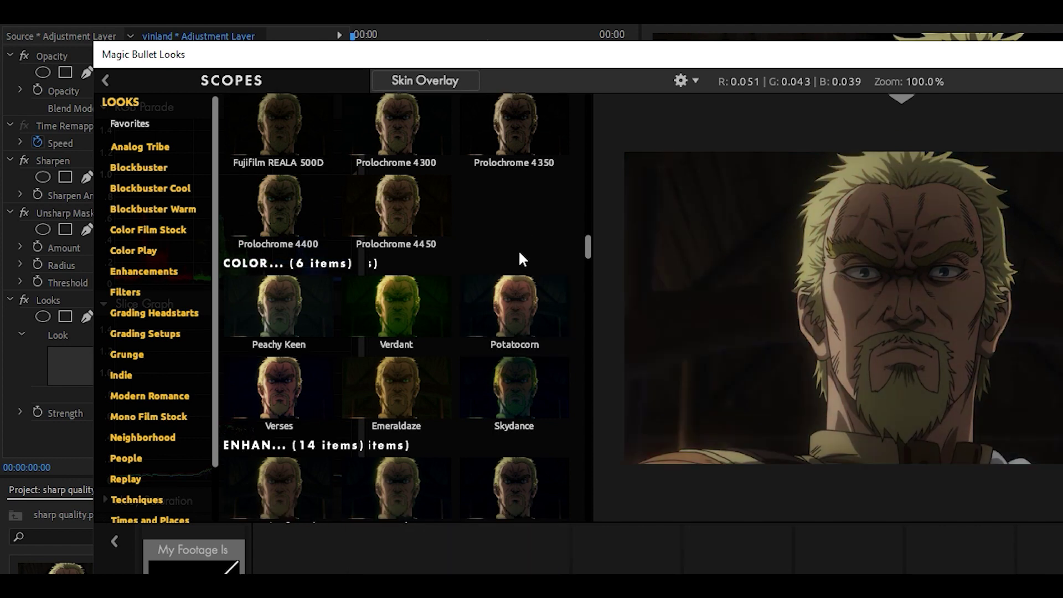
{"action": "left_click", "coordinate": [513, 295]}
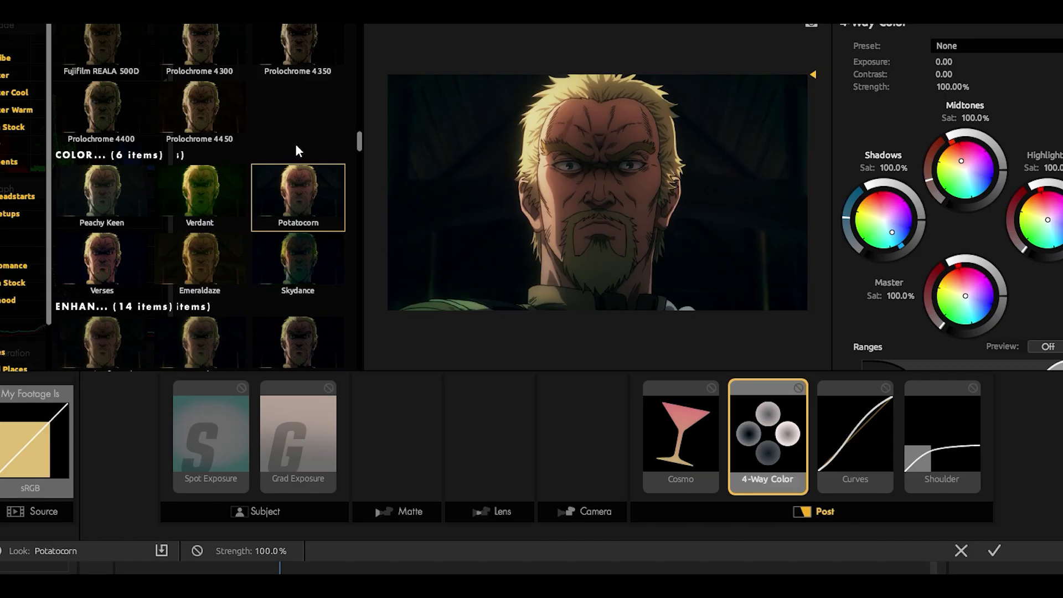
Review Potatocorn's 4-Way Color settings, then accept the look back into Premiere Pro.
{"action": "left_click", "coordinate": [767, 434]}
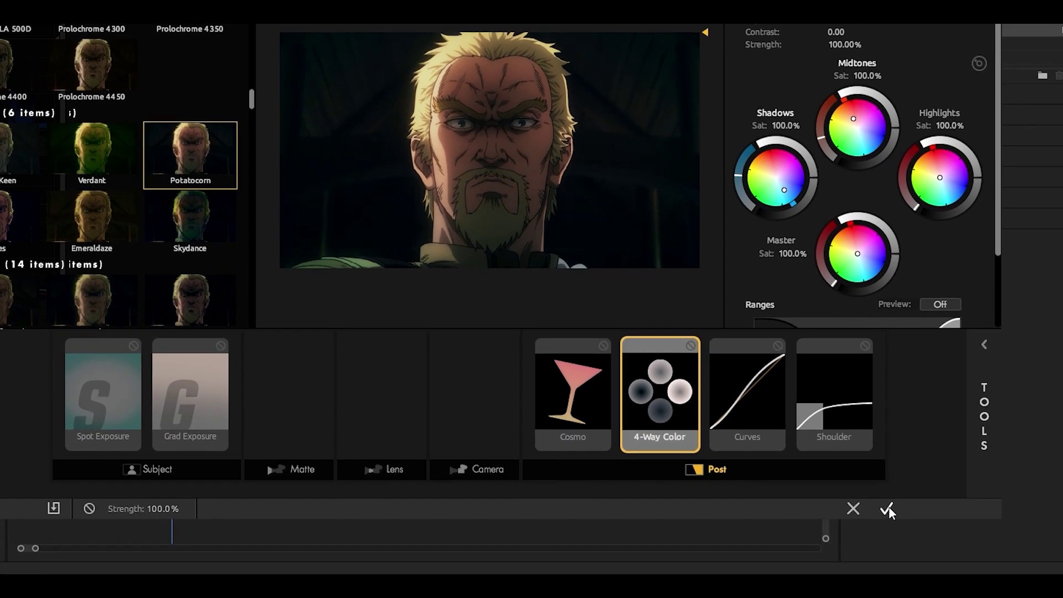
{"action": "left_click", "coordinate": [878, 505]}
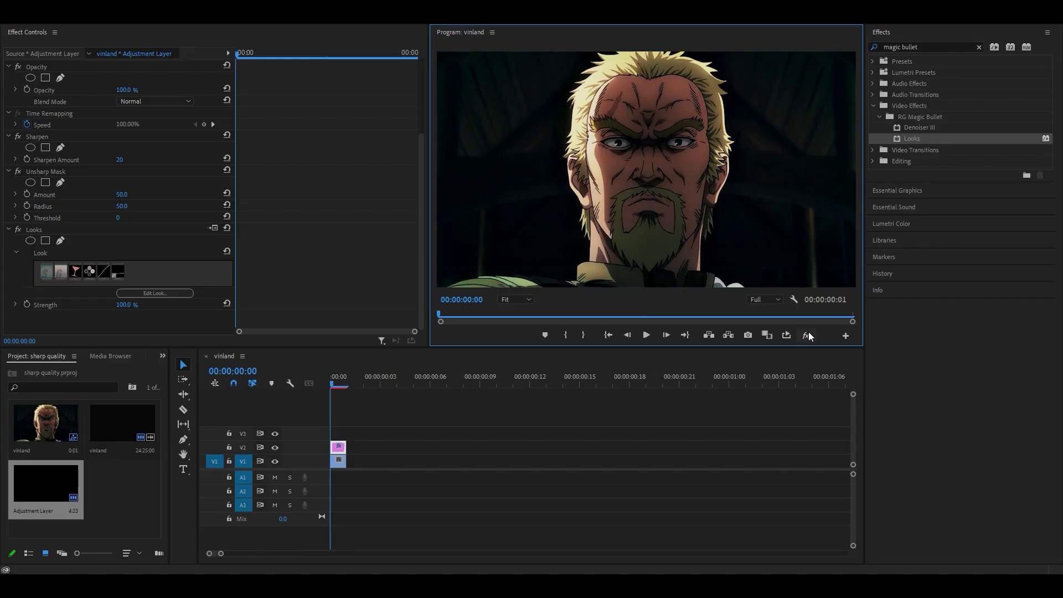